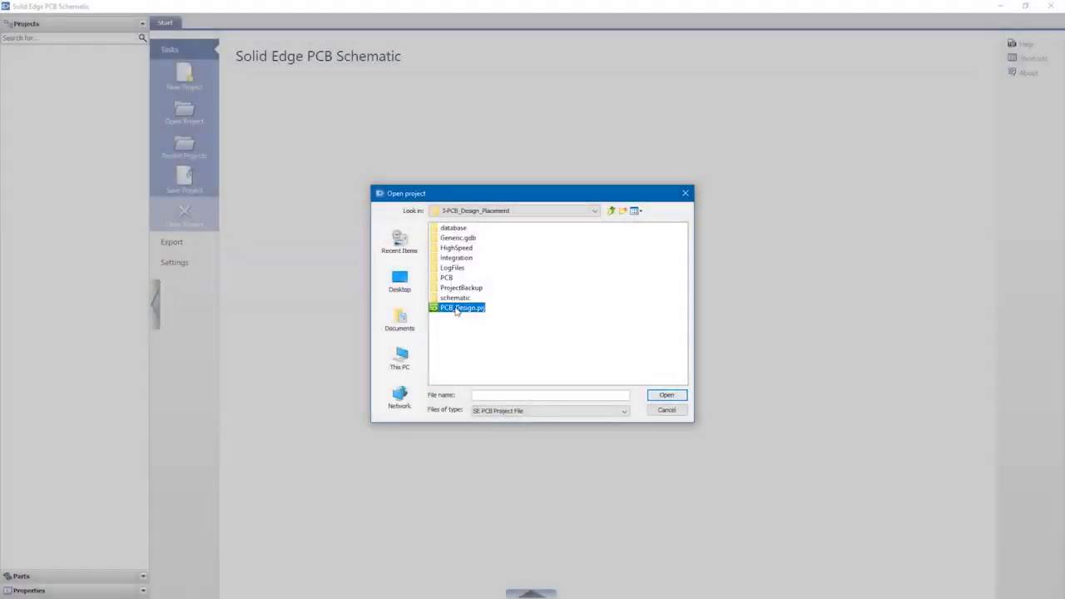
Step: Open the PCB_Design.prj project and display its Microprocessor schematic sheet
double_click(456, 308)
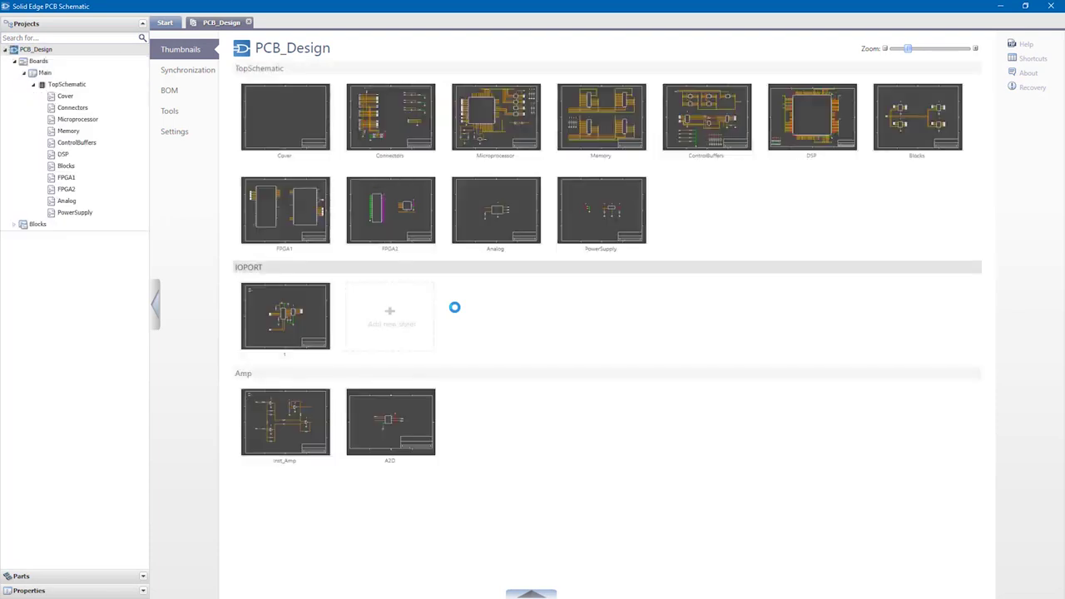
click(506, 146)
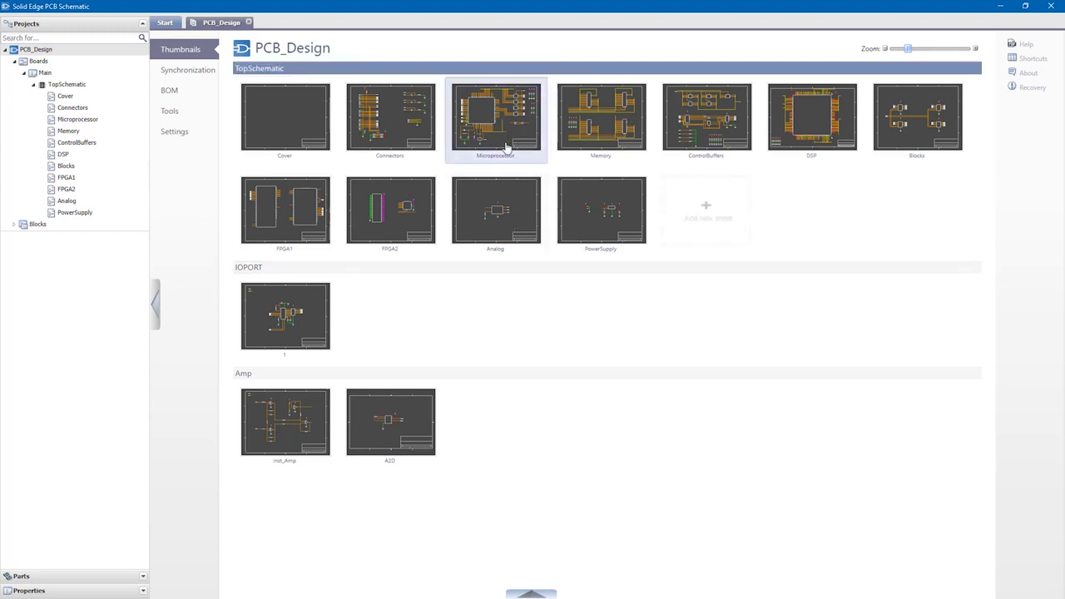
double_click(506, 146)
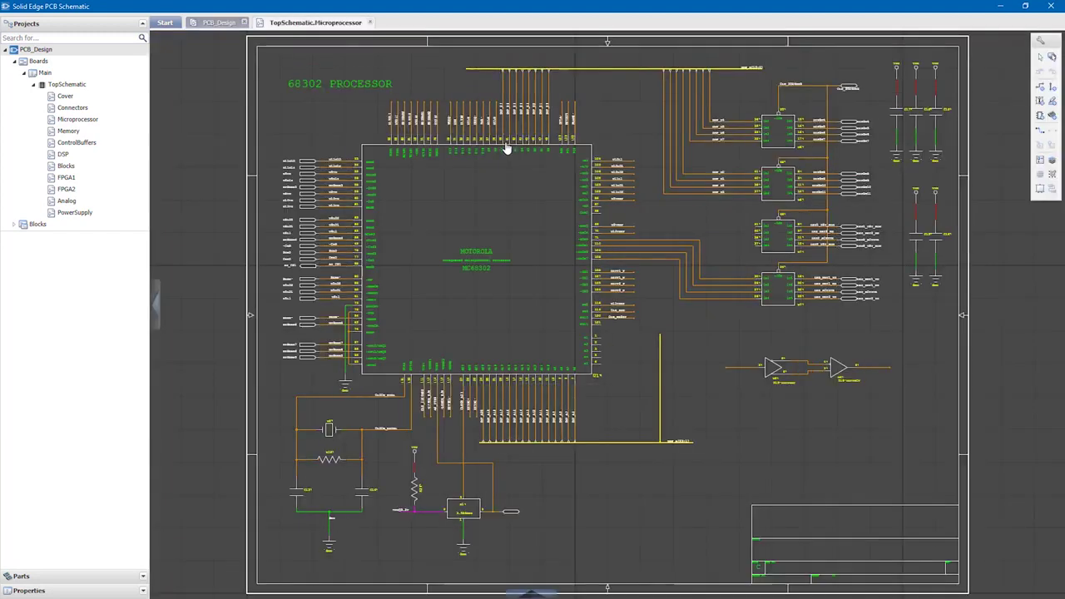
Step: Copy the differential buffer pair downward so it stacks into four rows
scroll(963, 478, up, 5)
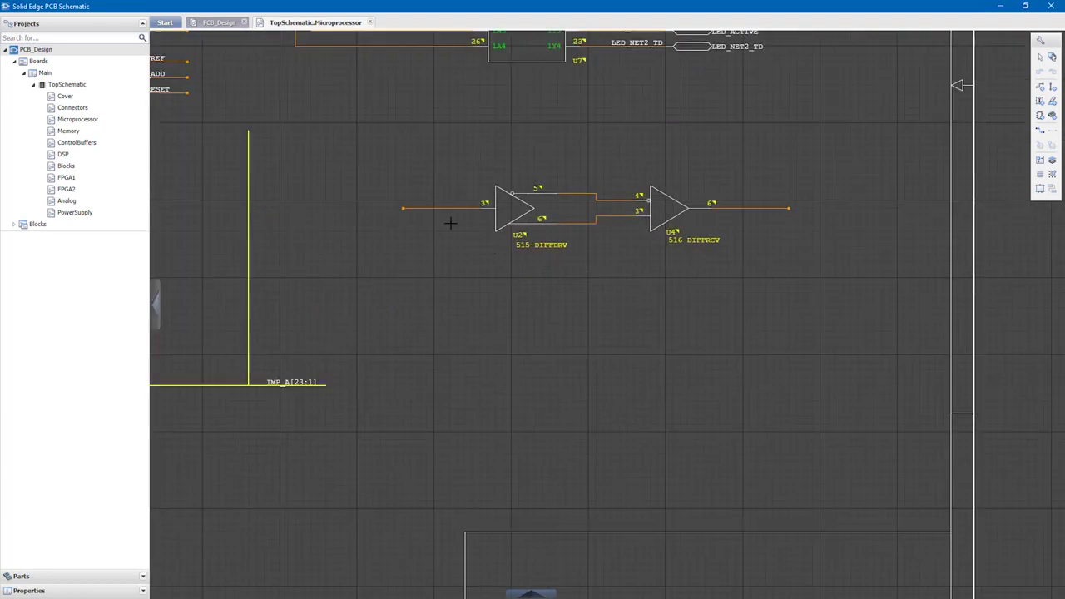
drag(373, 175, 733, 265)
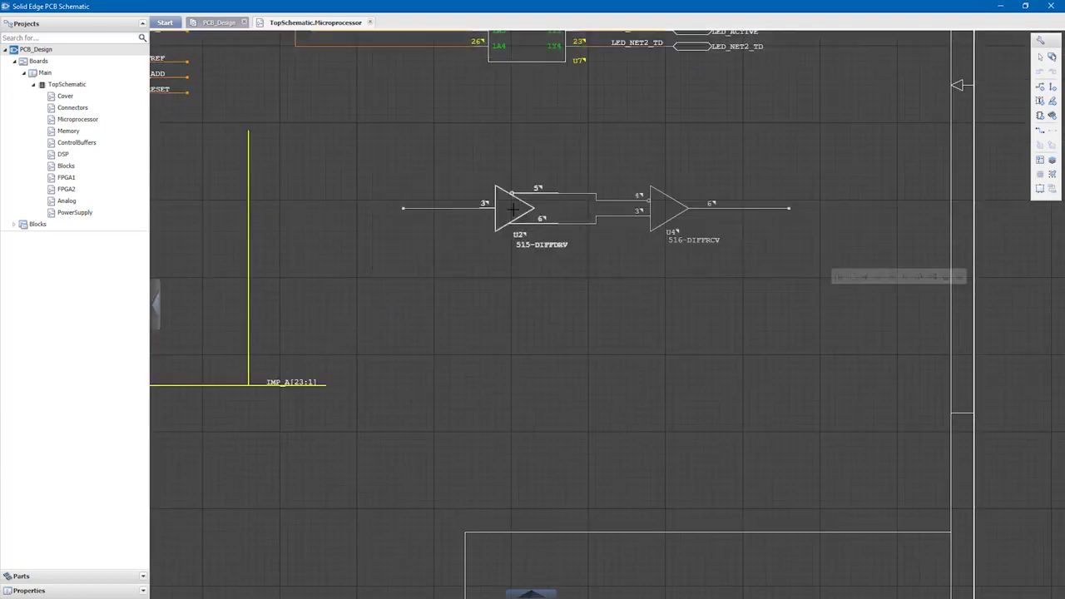
drag(480, 210, 446, 439)
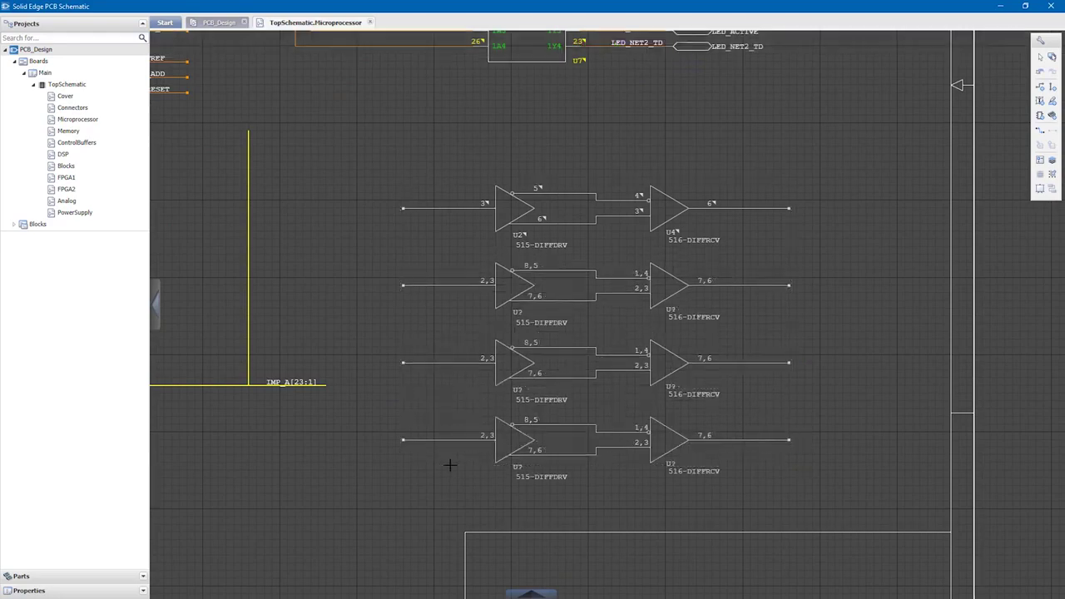
Step: Rip nets IMP_A1–IMP_A5 off the address bus onto U1 pins 1–5
scroll(297, 278, down, 2)
scroll(276, 319, up, 5)
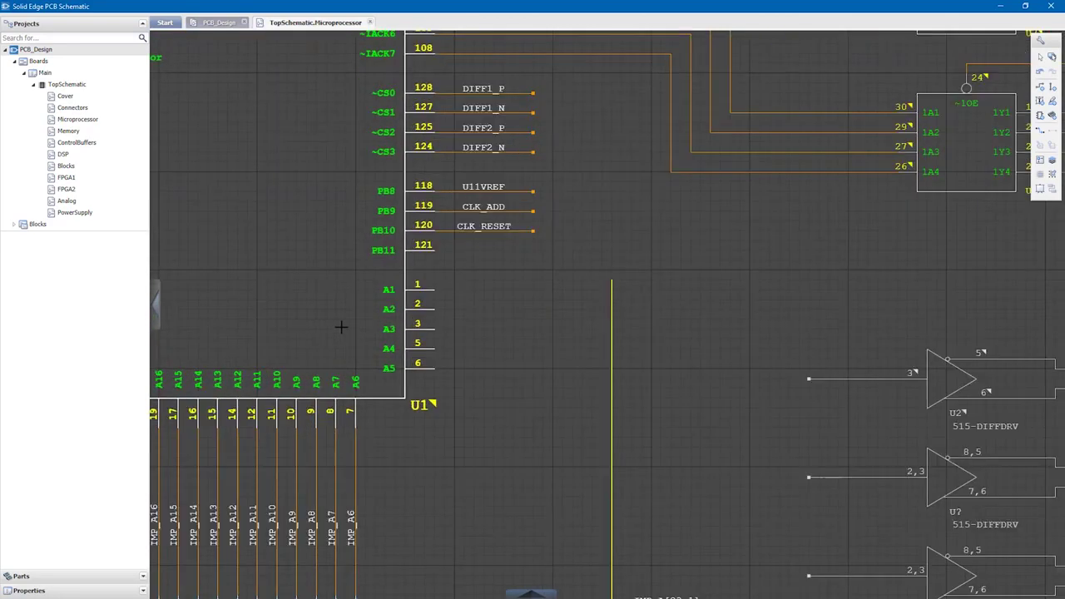
click(613, 288)
click(619, 301)
scroll(507, 354, down, 3)
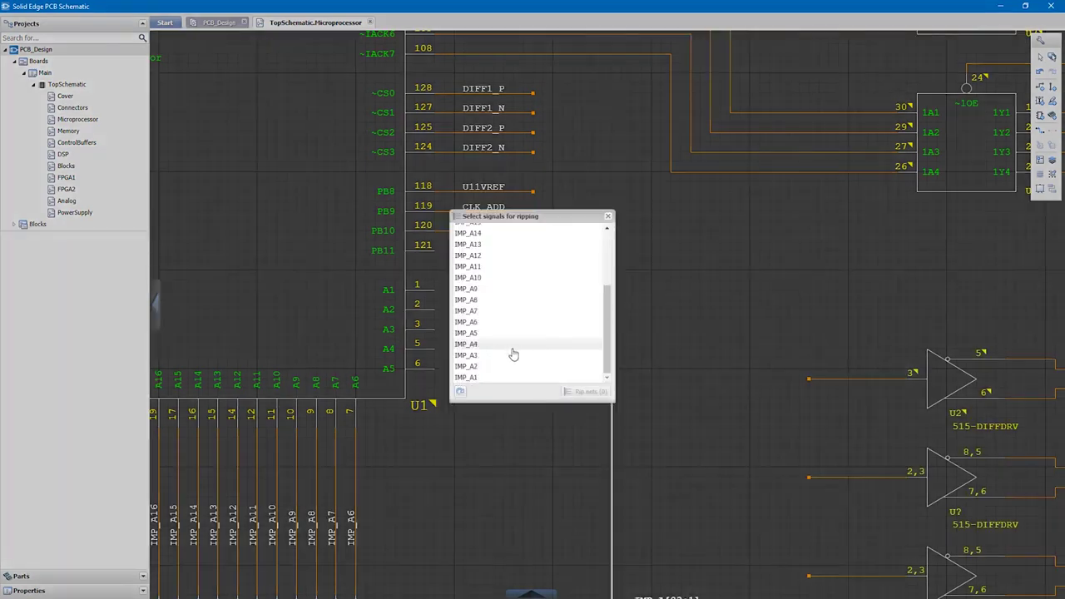
drag(492, 382, 496, 336)
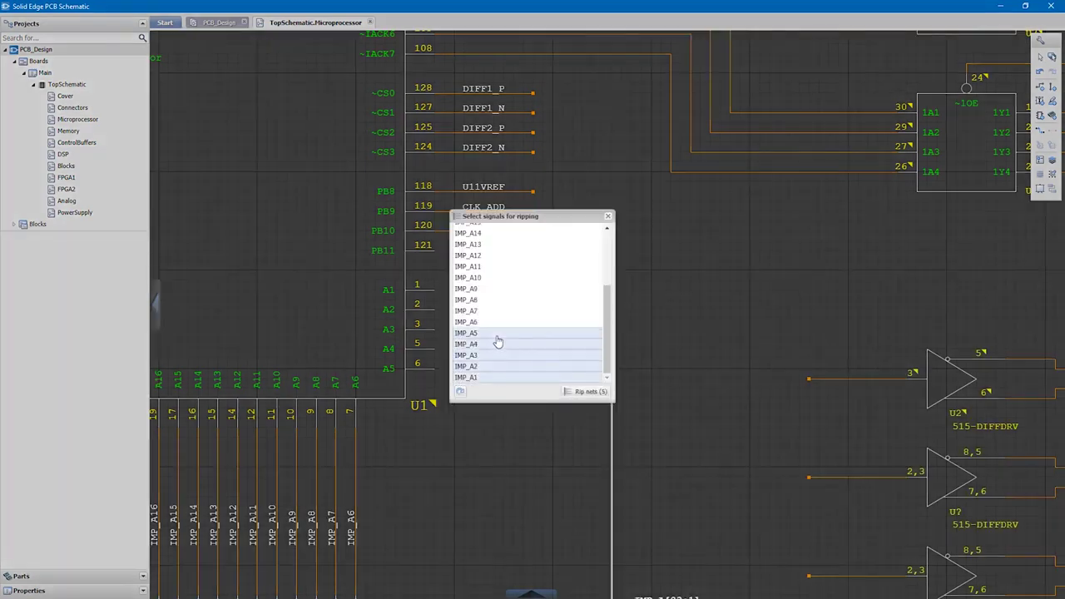
click(581, 391)
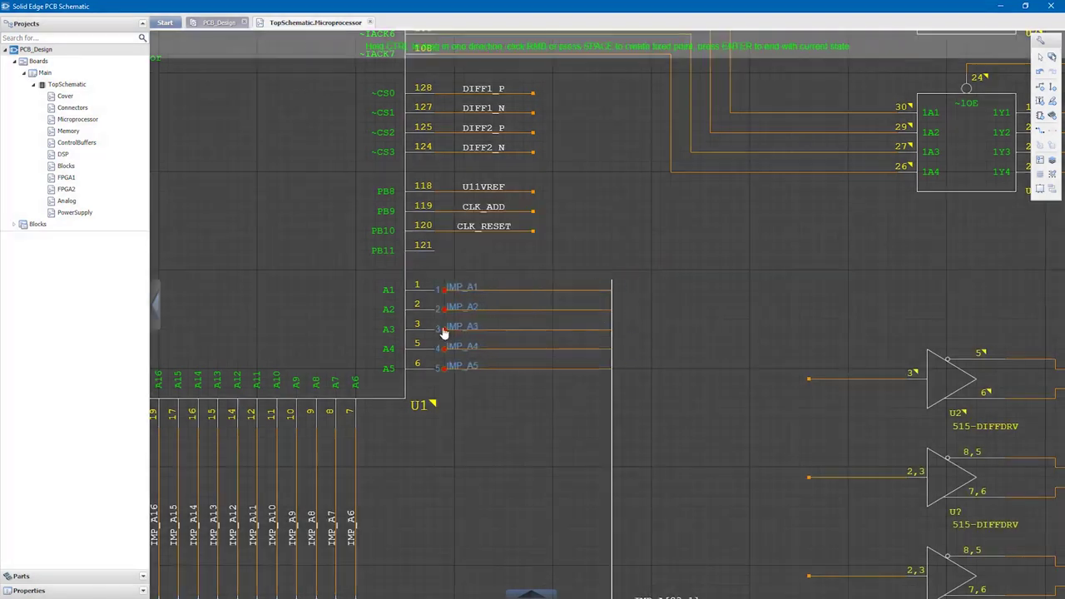
click(441, 331)
key(Return)
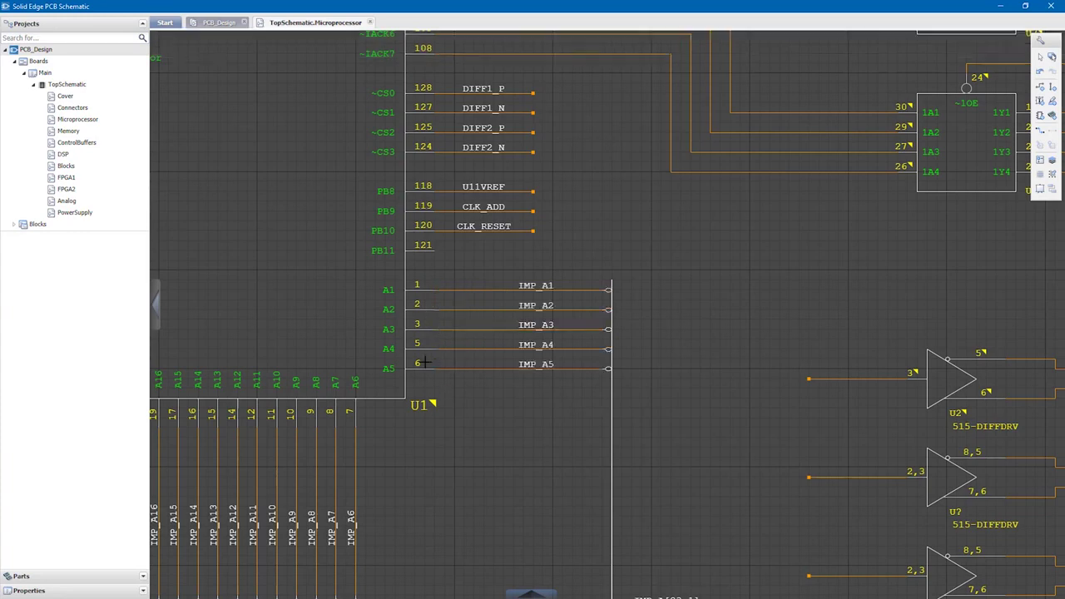
click(220, 23)
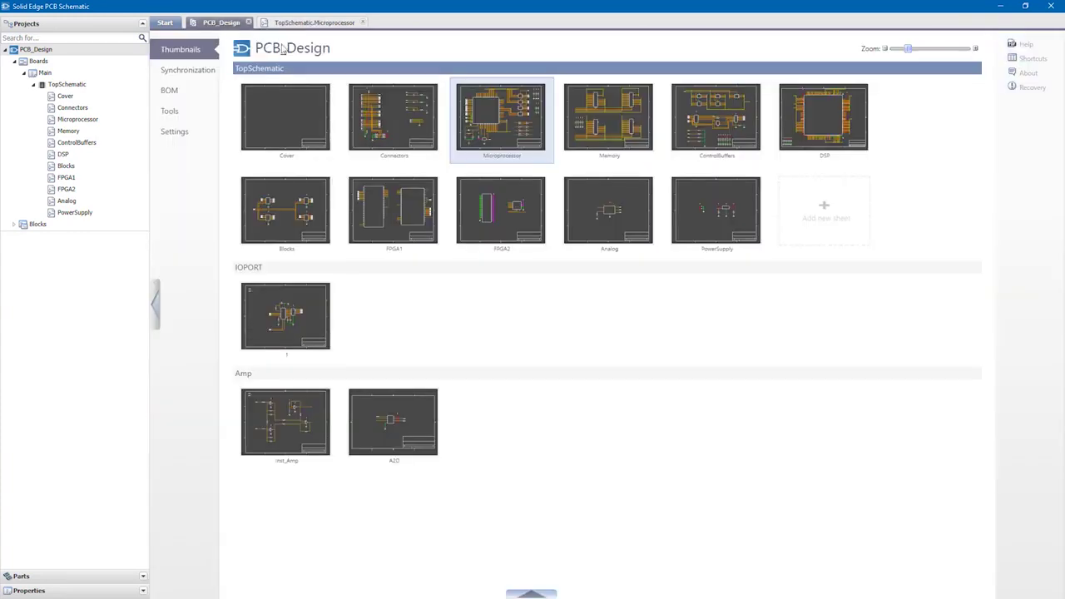
Step: Open the Blocks sheet and enlarge the IOPORT.1 block's schematic preview
double_click(298, 188)
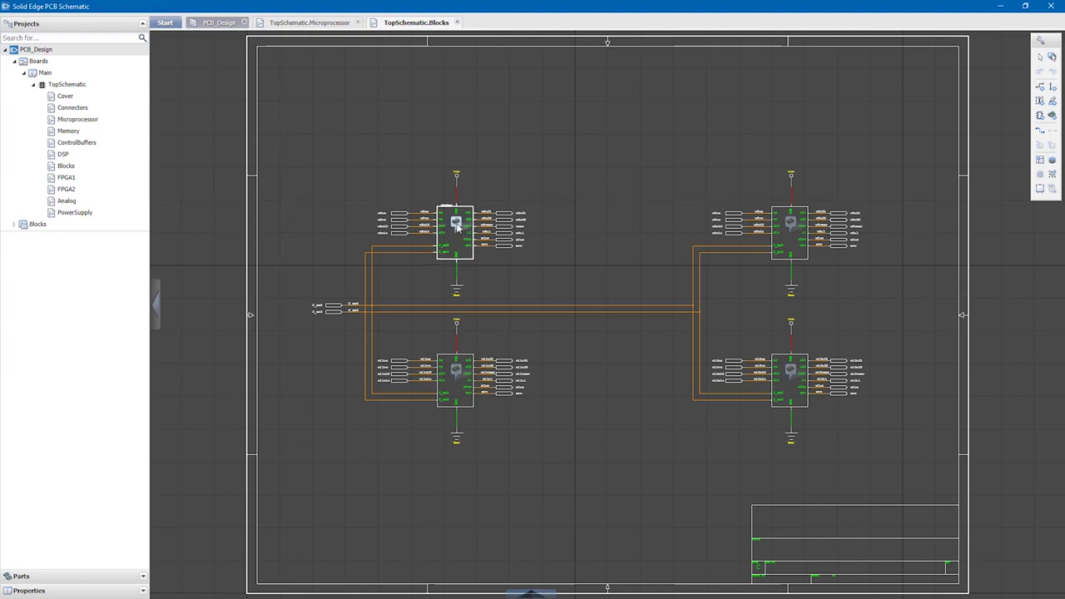
mouse_move(477, 247)
drag(516, 294, 663, 445)
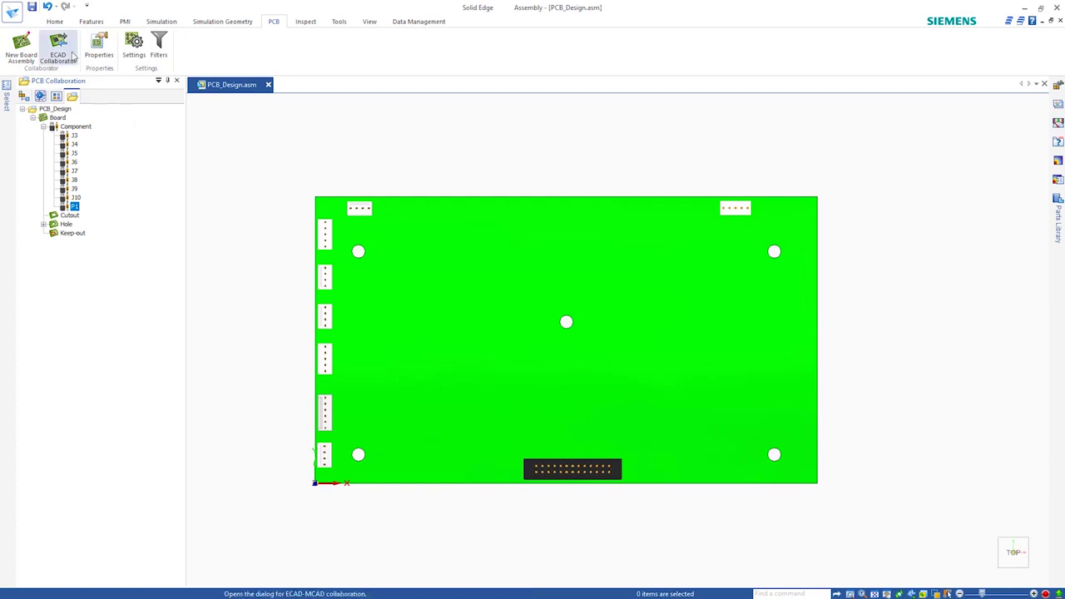
Step: Start ECAD Collaborator, expand the Files list, and load the PCB design data
click(72, 55)
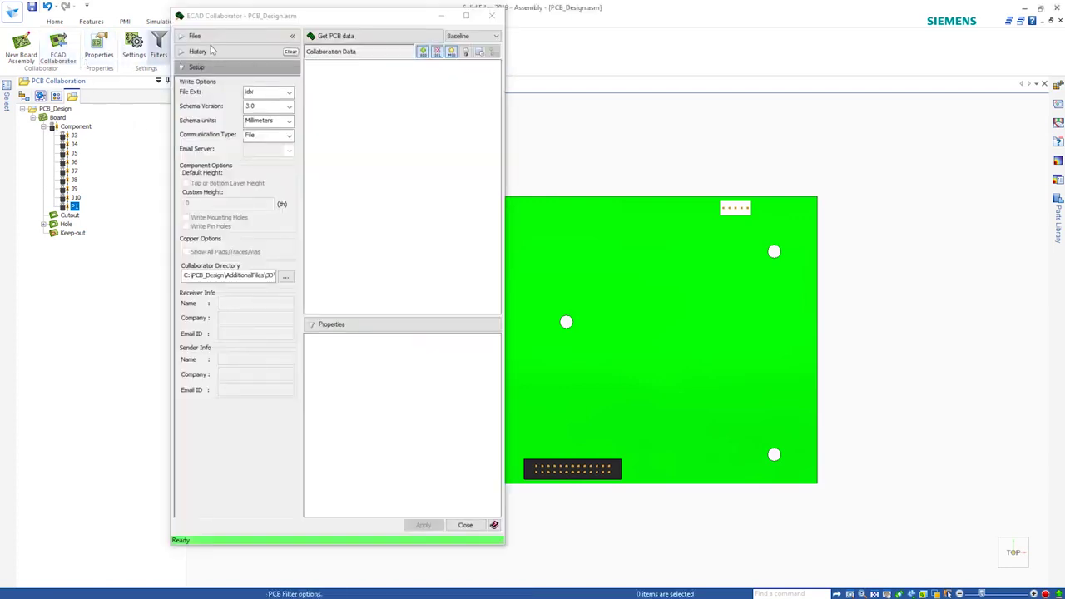
click(210, 37)
click(344, 35)
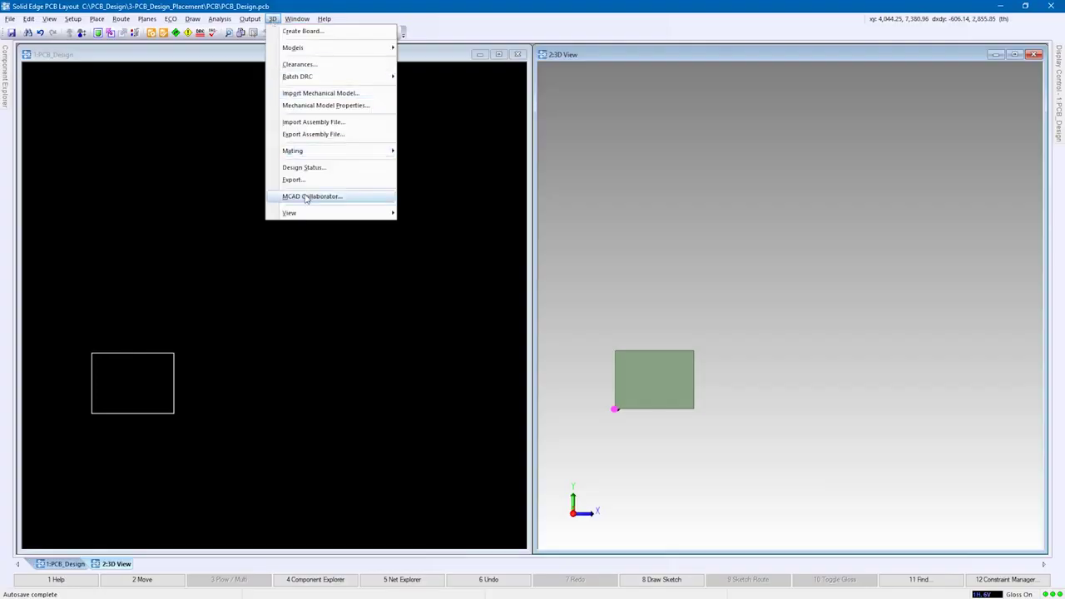
Step: Apply MCAD_Baseline_00.idx to bring in the board outline, mounting holes and connectors
click(305, 197)
click(373, 129)
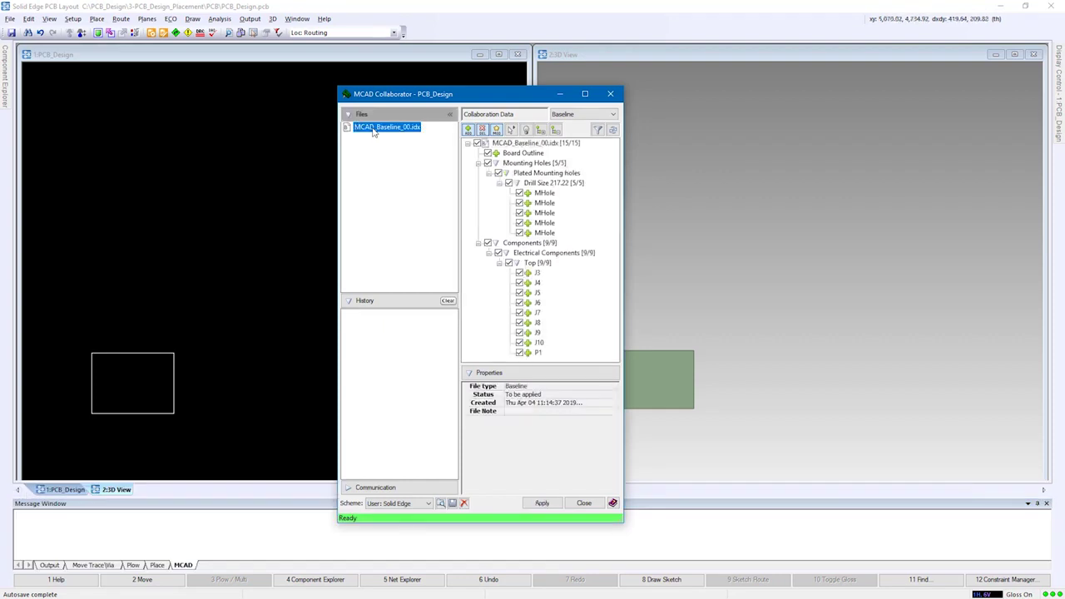
drag(431, 98, 357, 92)
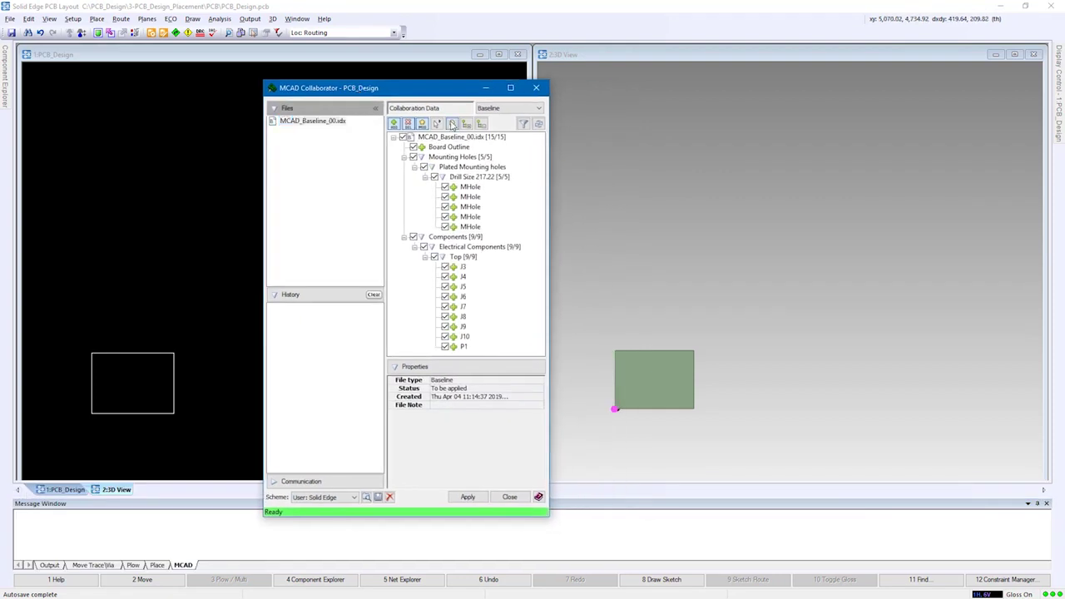
click(451, 147)
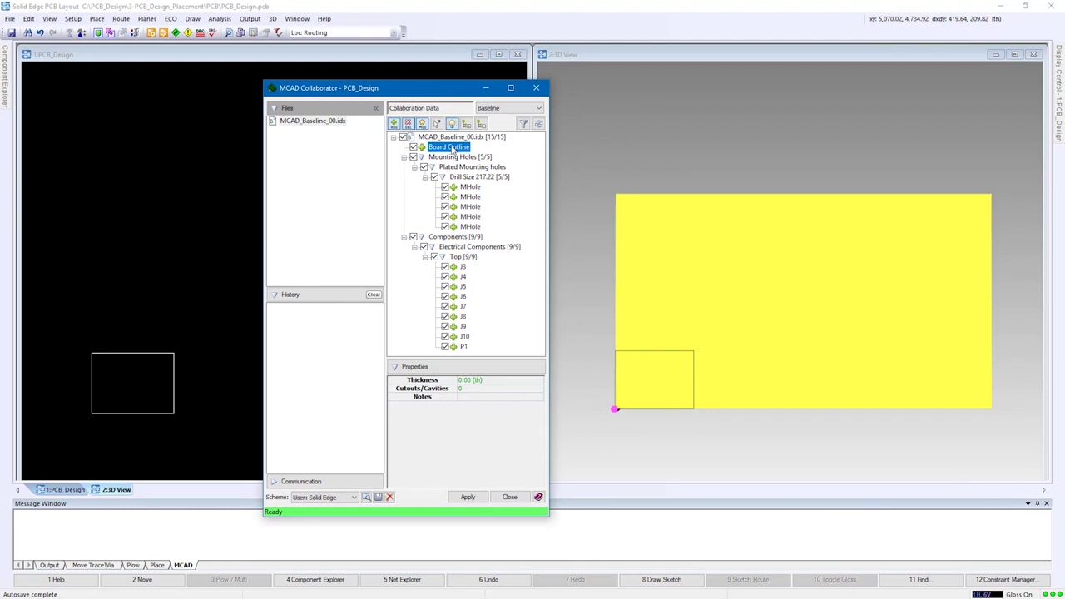
click(452, 125)
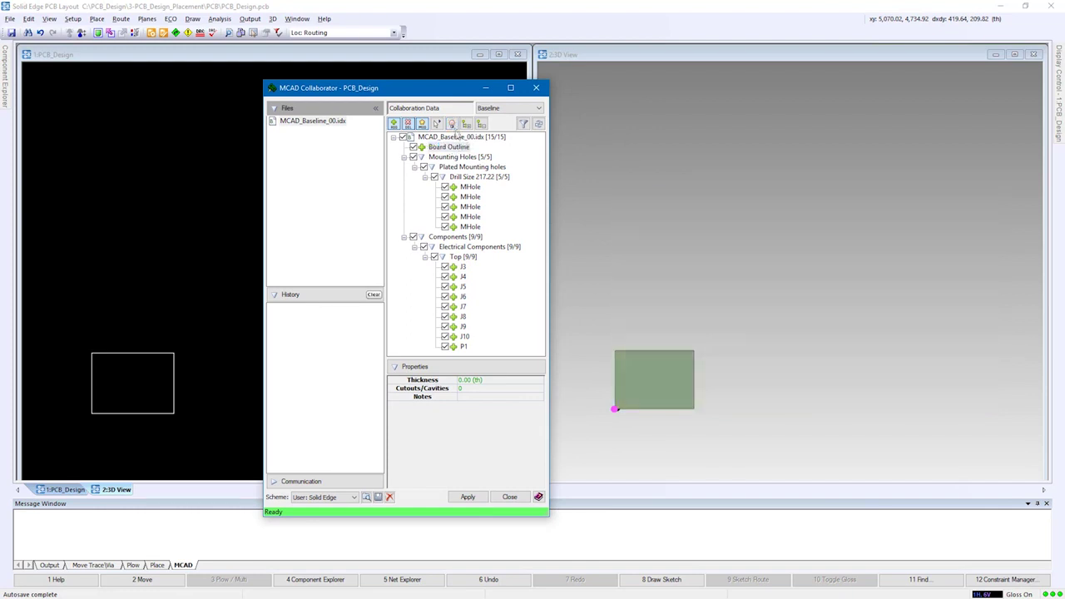
click(471, 498)
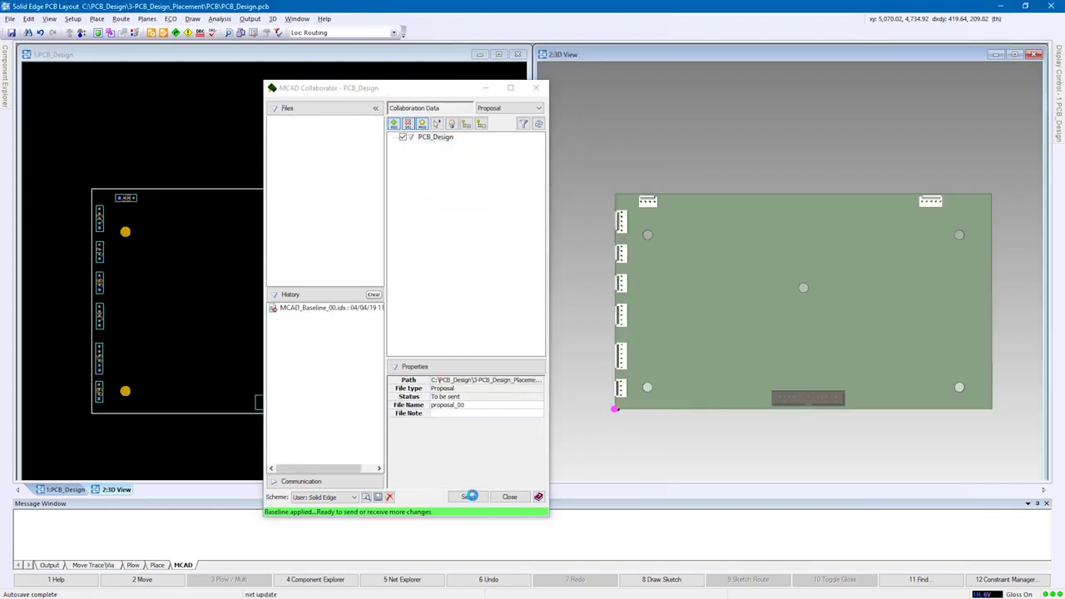
click(487, 90)
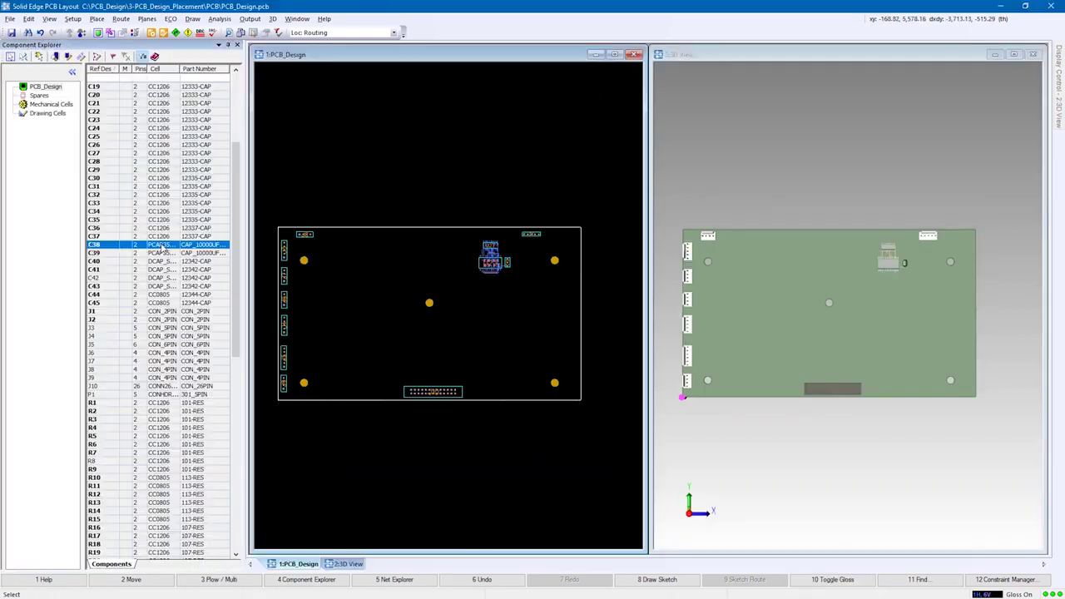
Step: Place capacitors C38 and C39 on the board
drag(228, 279, 360, 335)
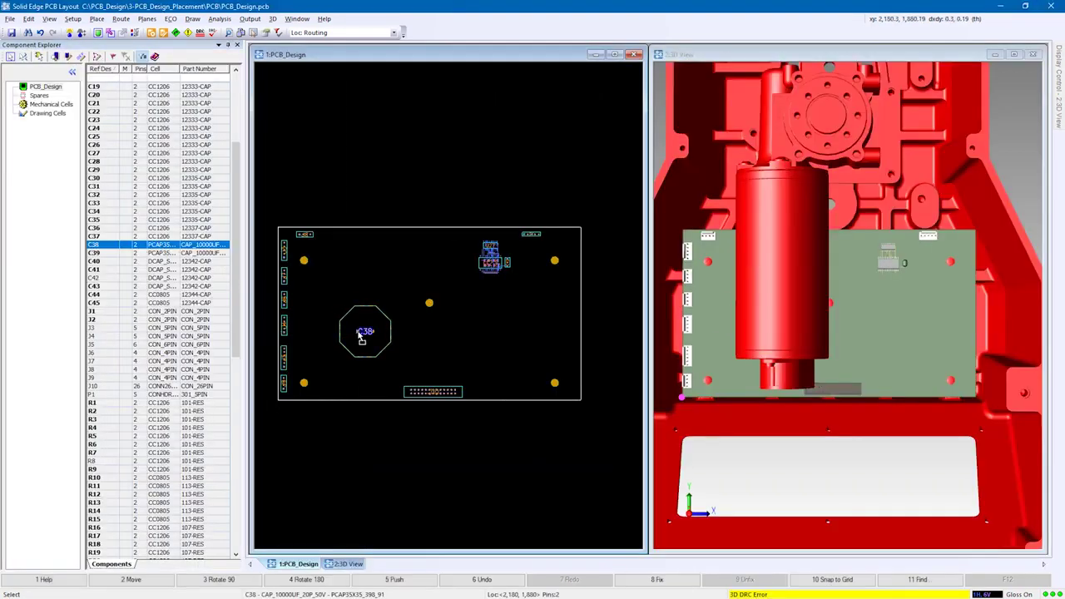
drag(365, 331, 544, 334)
drag(146, 252, 495, 365)
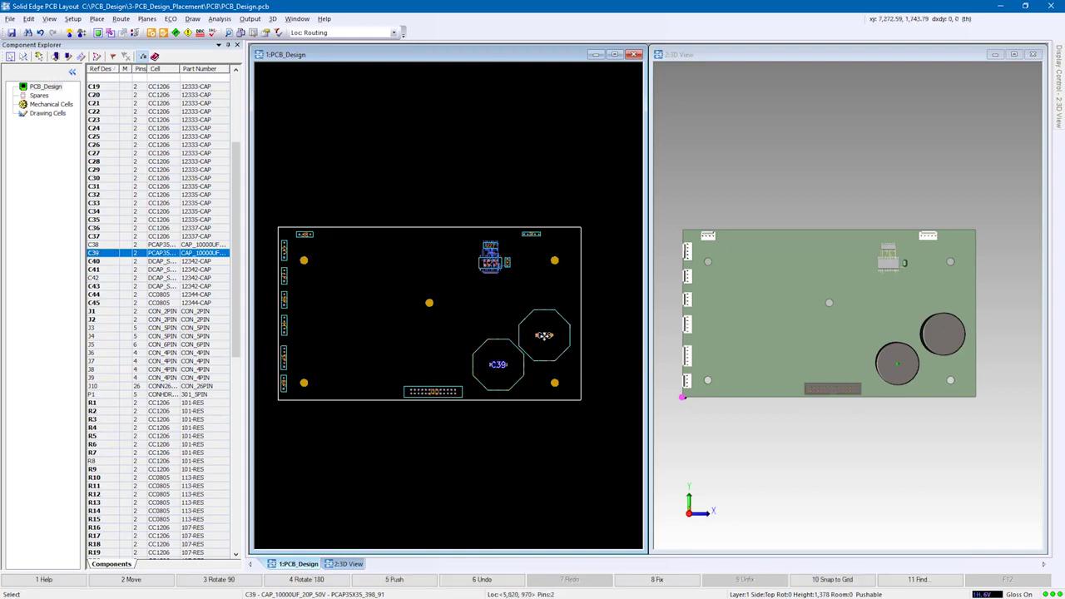
Step: Select the U23/U27/C39 circuit block and copy-paste it
scroll(463, 244, up, 3)
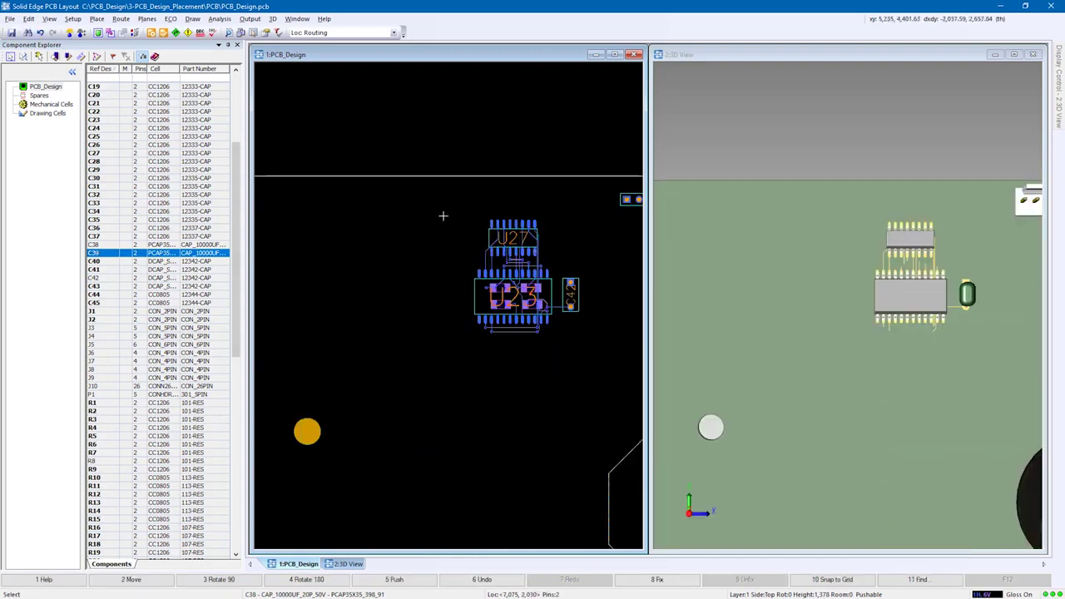
drag(441, 216, 588, 339)
key(ctrl+c)
key(ctrl+v)
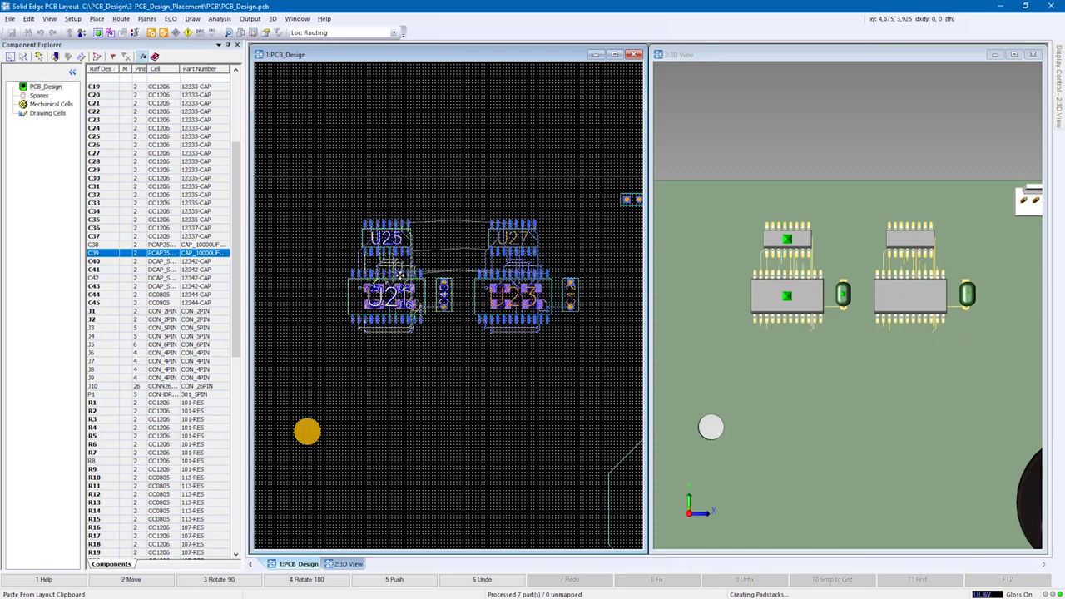
Step: Drop block copies below U21 and U23, then place U2 and U3 side by side
click(399, 408)
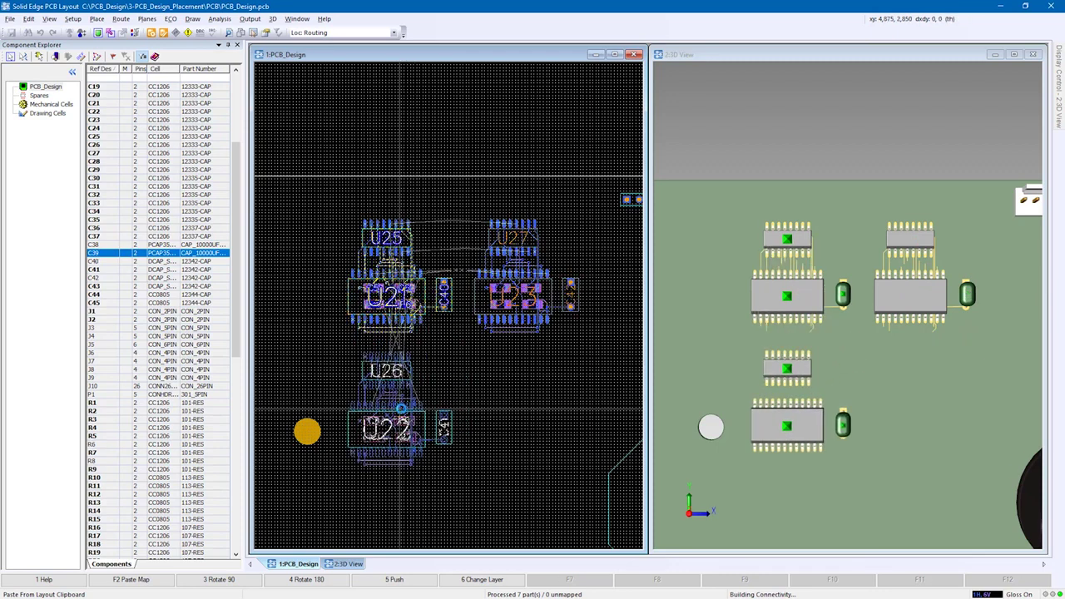
click(526, 406)
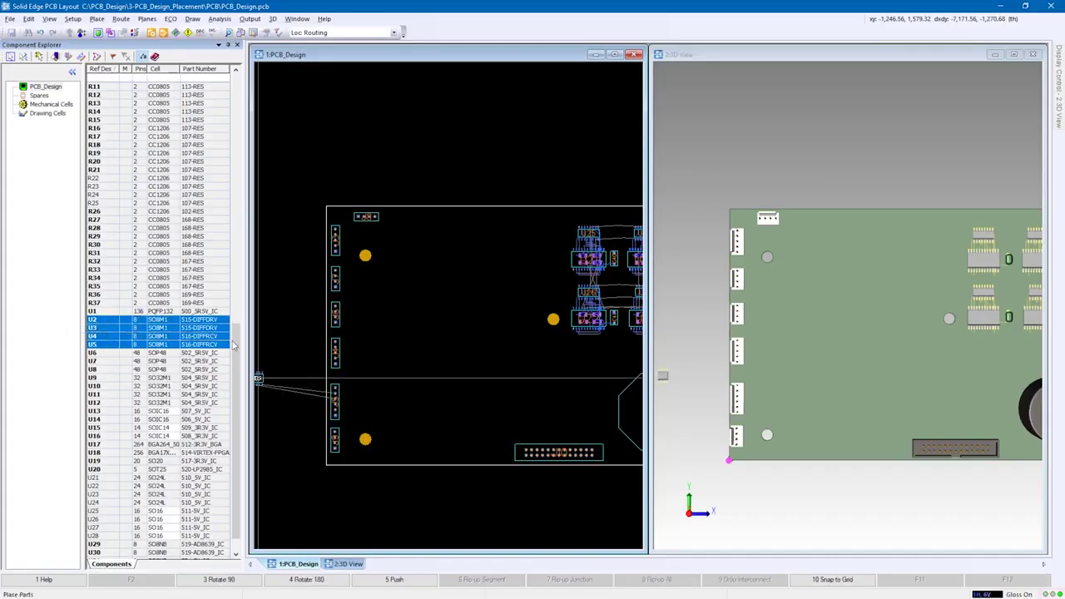
click(318, 266)
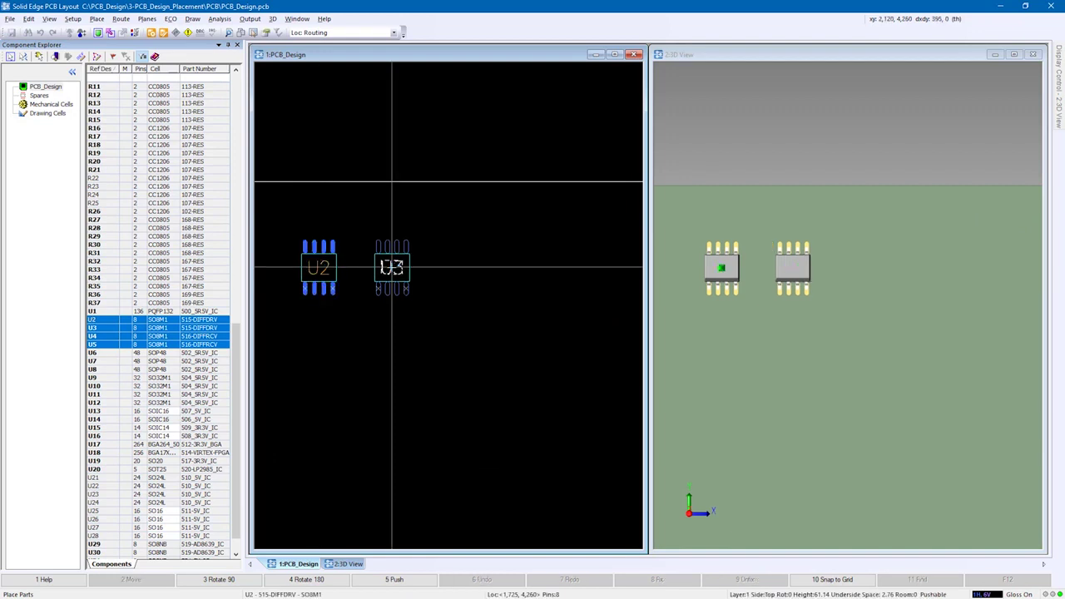
click(392, 267)
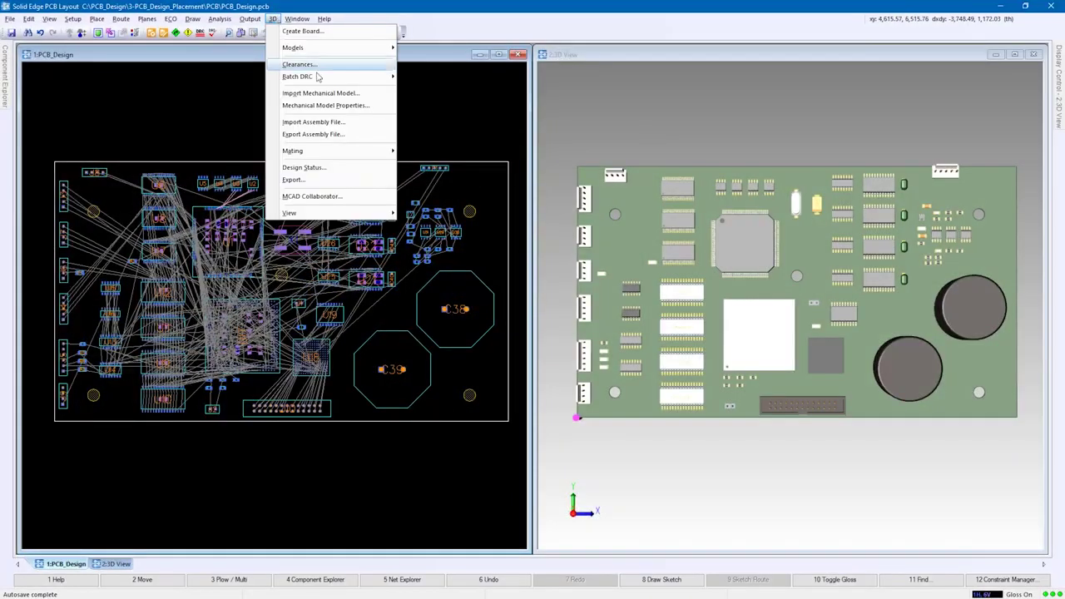
Step: Update the MCAD Collaborator tree data and send the placement as a proposal
click(341, 196)
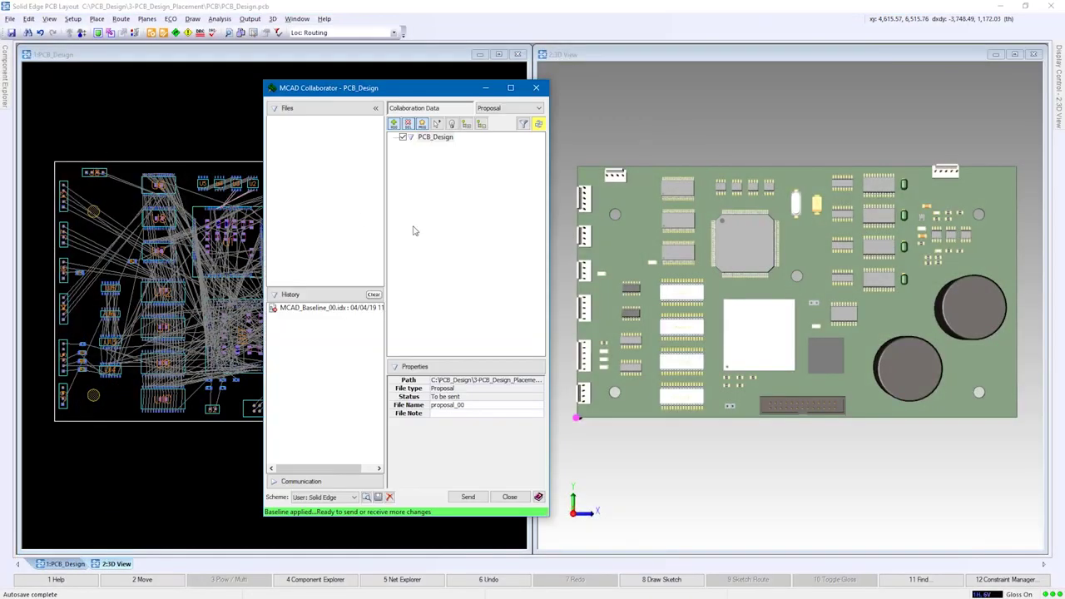
click(538, 125)
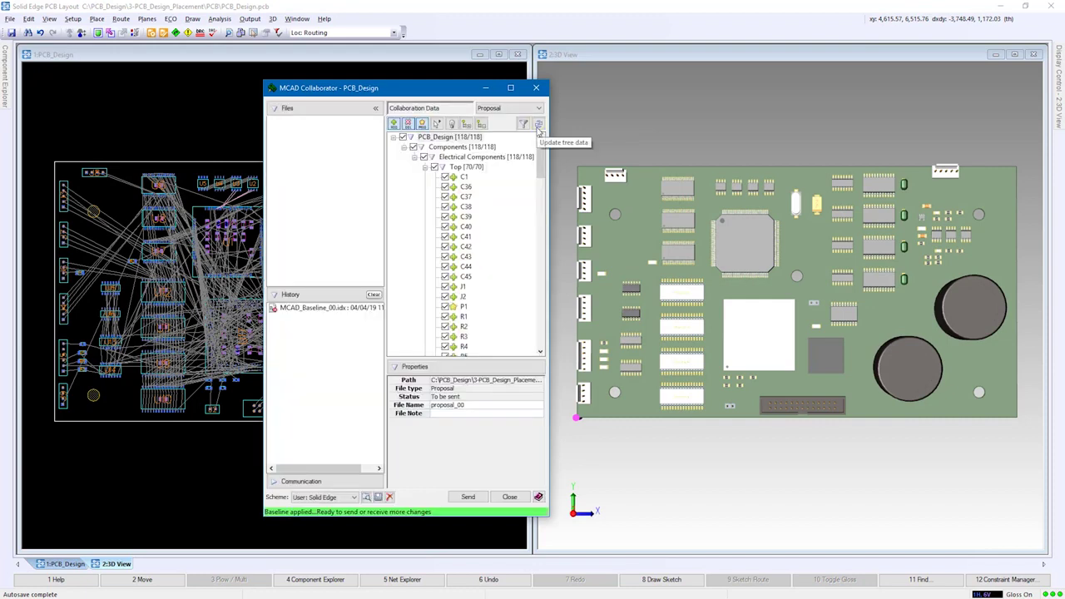
click(469, 496)
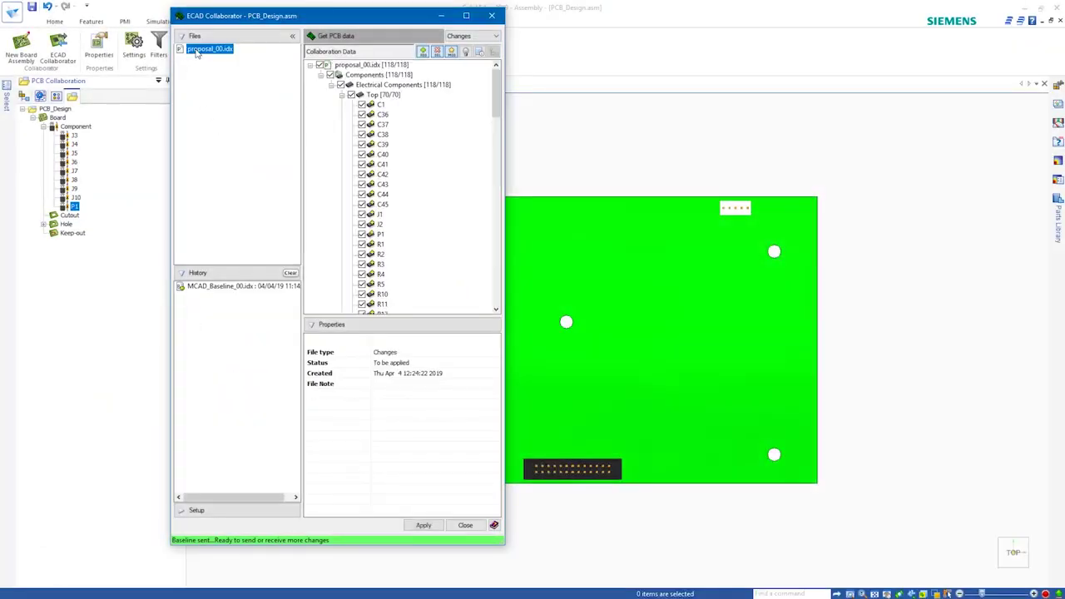
Step: Apply proposal_00.idx, close the Log Viewer, and orbit the housing assembly
click(431, 526)
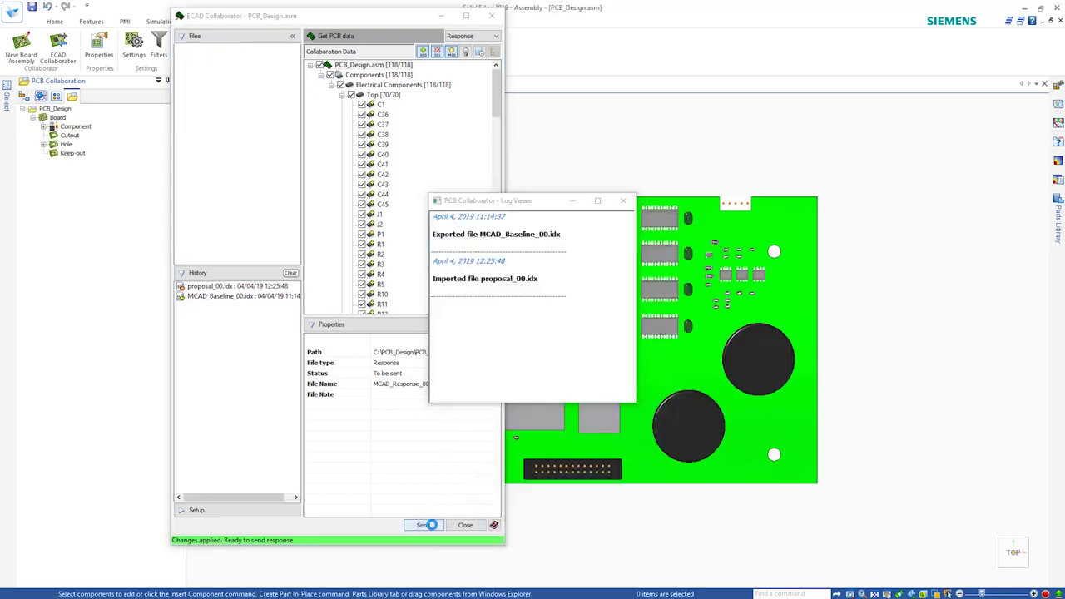
click(622, 200)
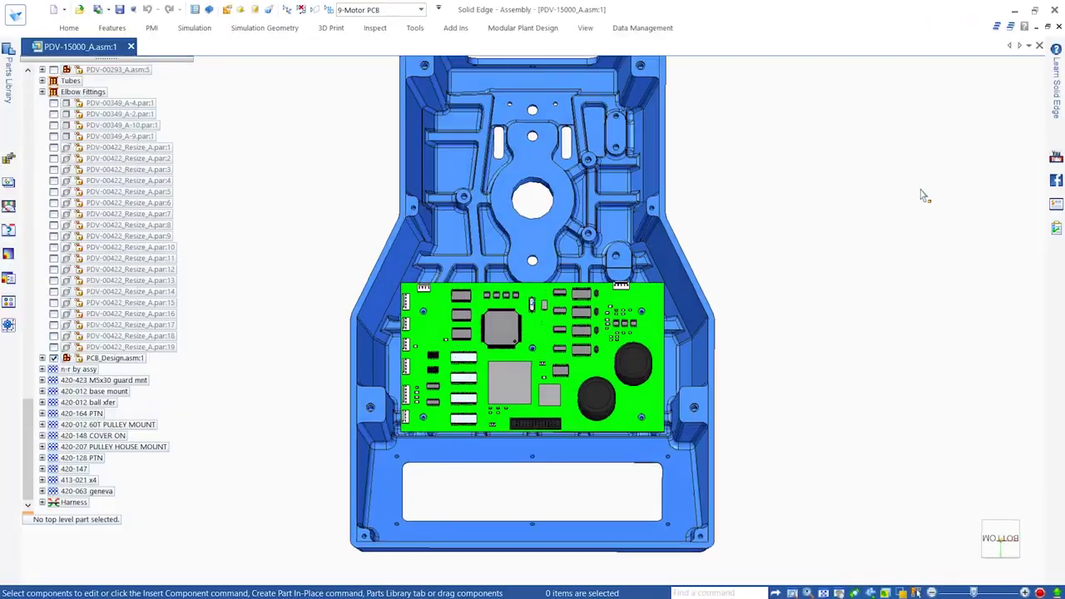
middle_drag(922, 194, 1015, 291)
scroll(1047, 228, up, 5)
scroll(1046, 228, down, 3)
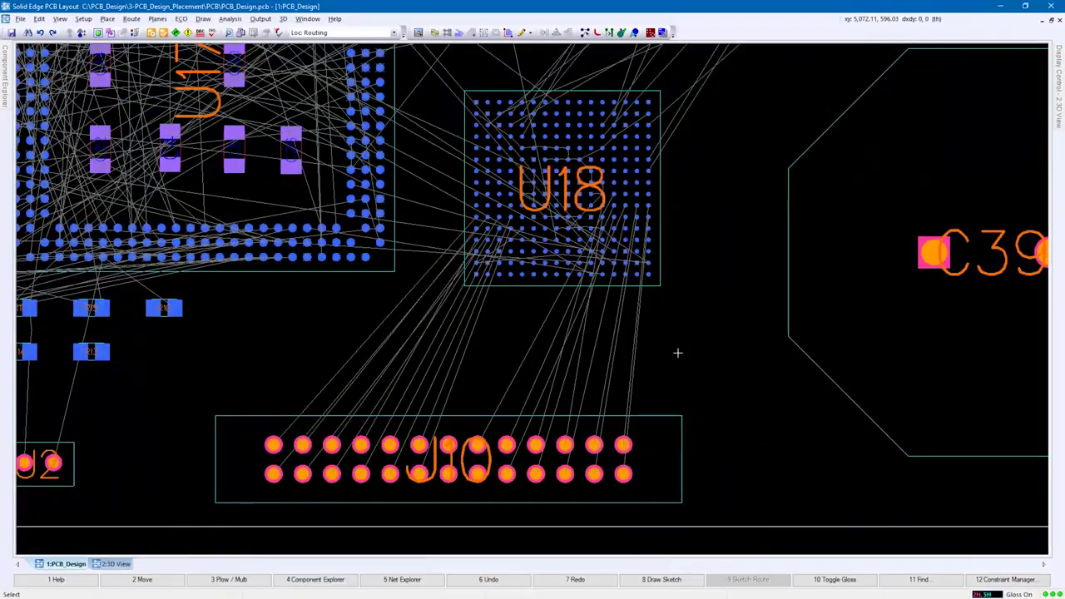
Step: Sketch-route two trace bundles from J10 into U18, then fit the board in view
key(F8)
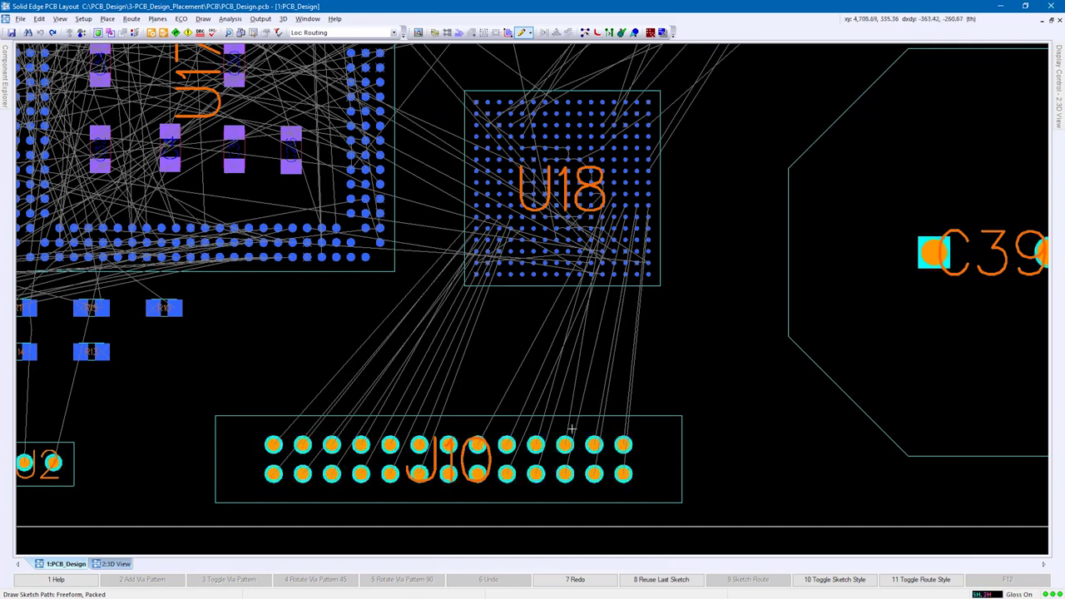
drag(571, 429, 600, 259)
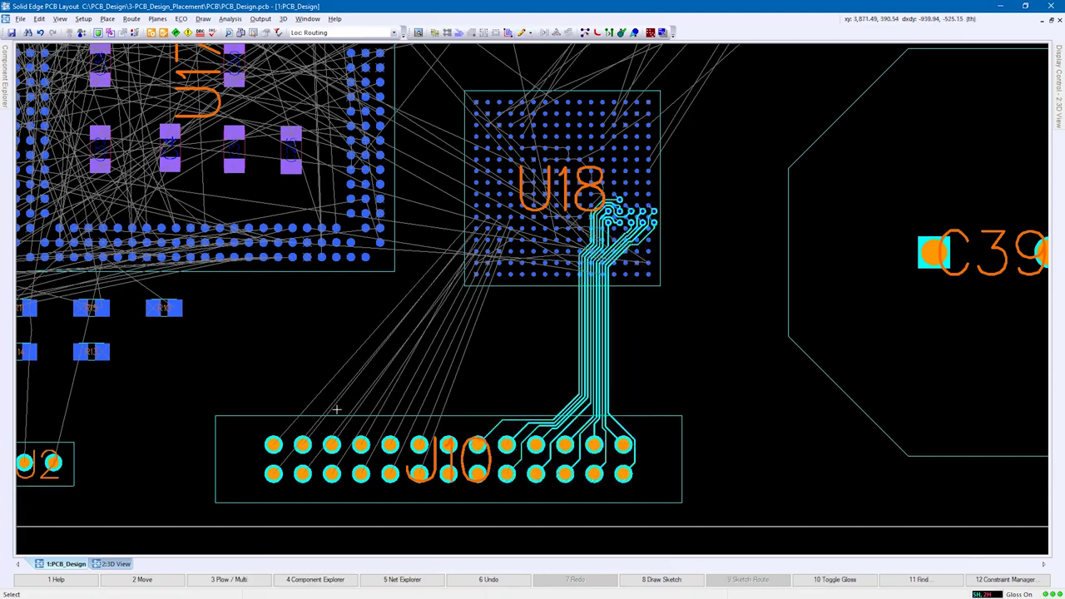
key(F8)
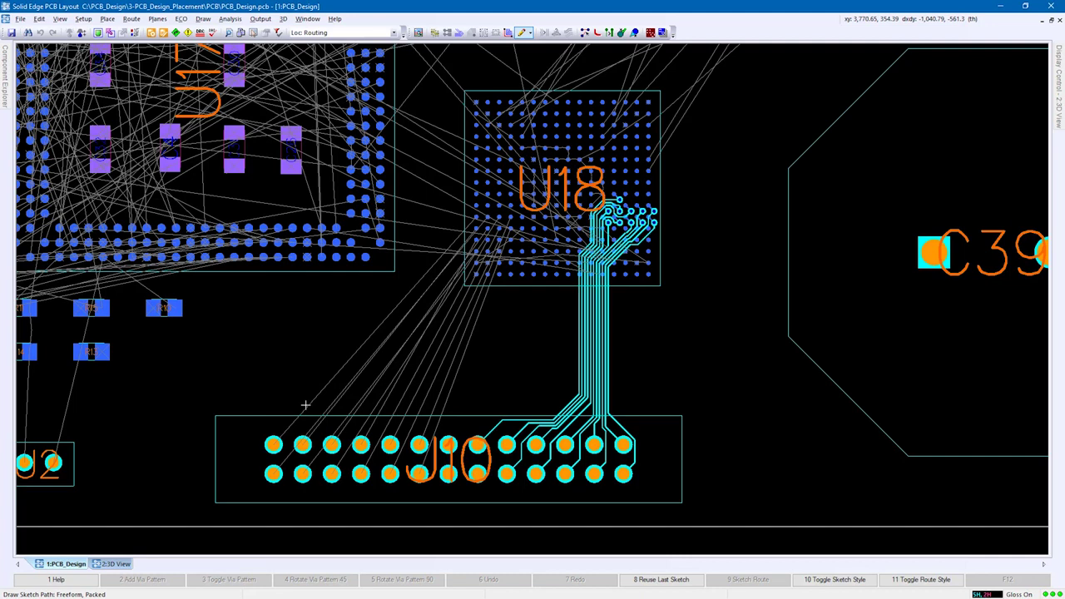
mouse_move(306, 401)
mouse_down()
mouse_move(393, 388)
mouse_move(450, 353)
mouse_move(475, 312)
mouse_move(485, 251)
mouse_up()
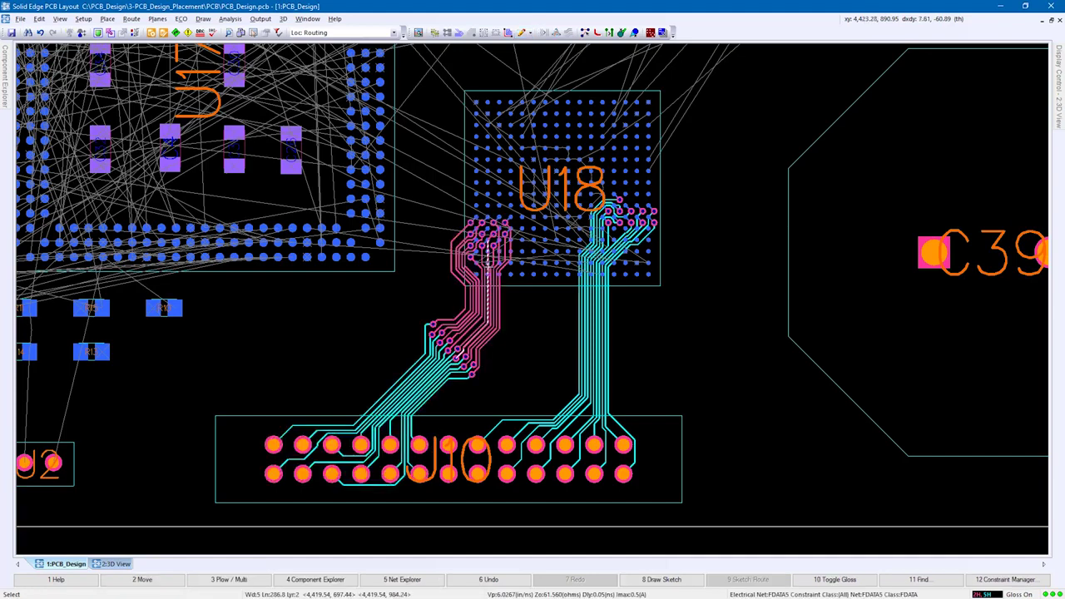
key(Home)
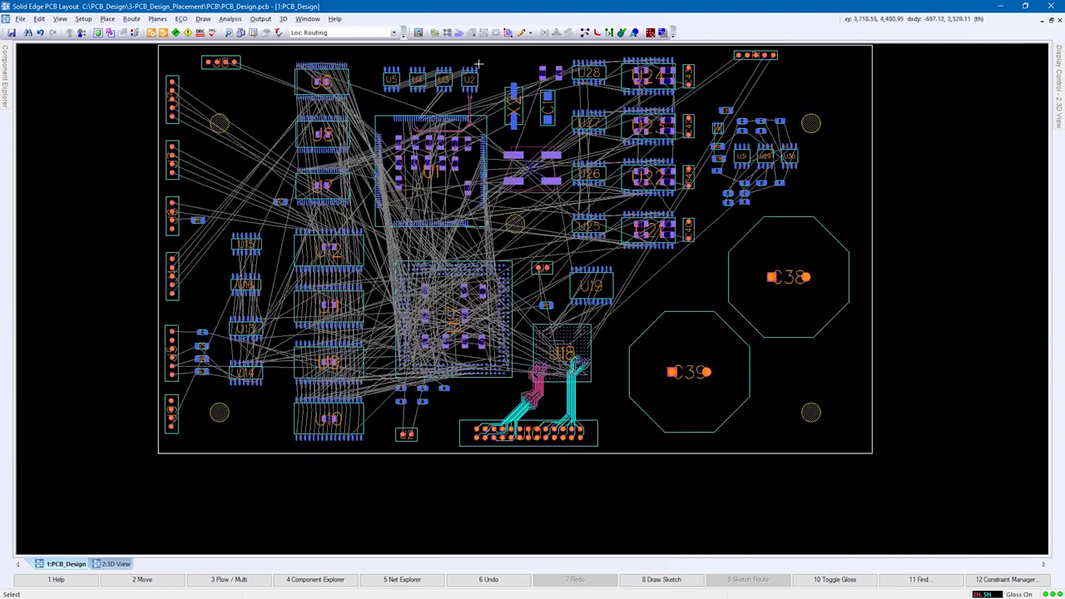
Step: Add an accordion tune to the U2 differential pair, extending it leftward with taller meanders
scroll(456, 62, up, 5)
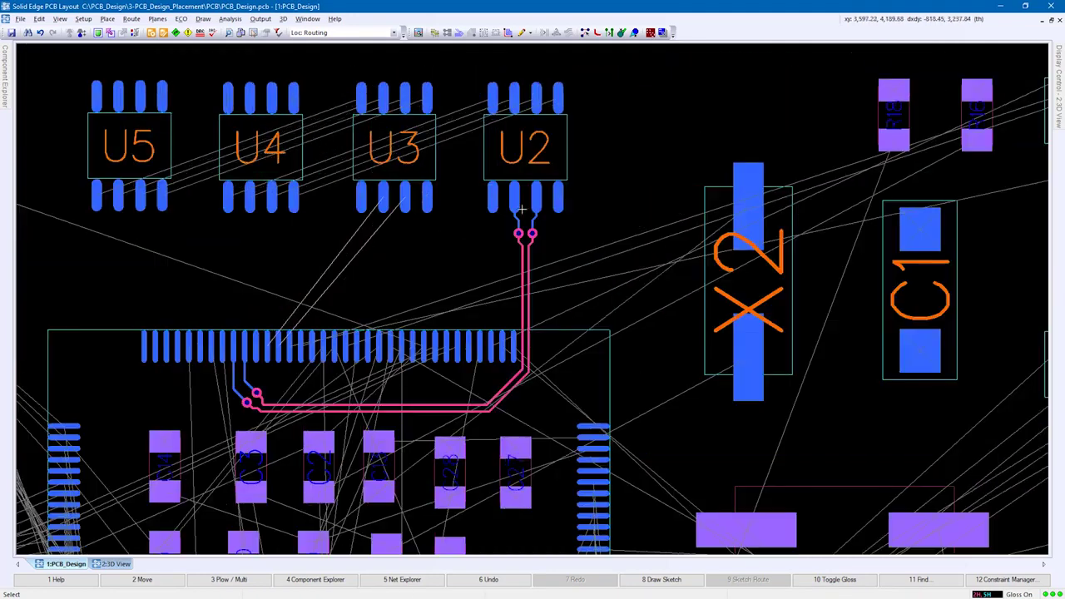
scroll(415, 423, up, 2)
click(416, 408)
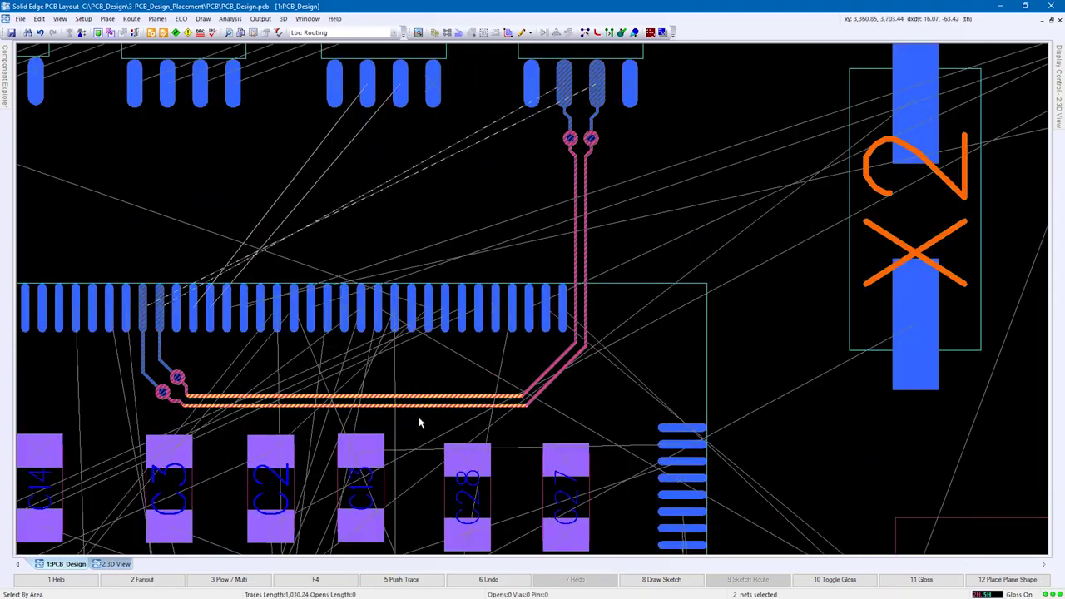
click(482, 32)
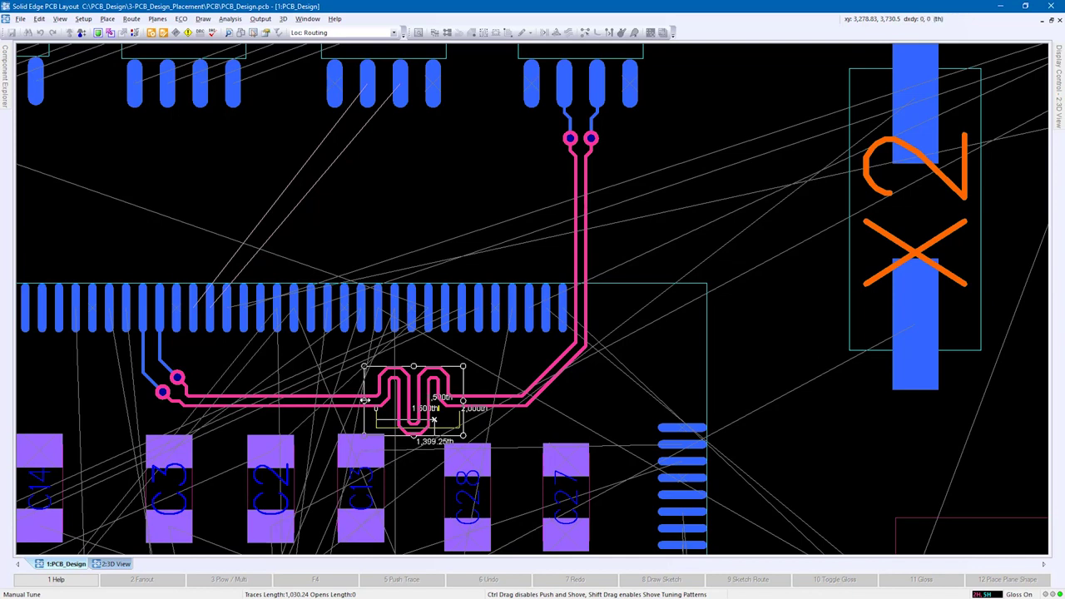
drag(364, 400, 285, 401)
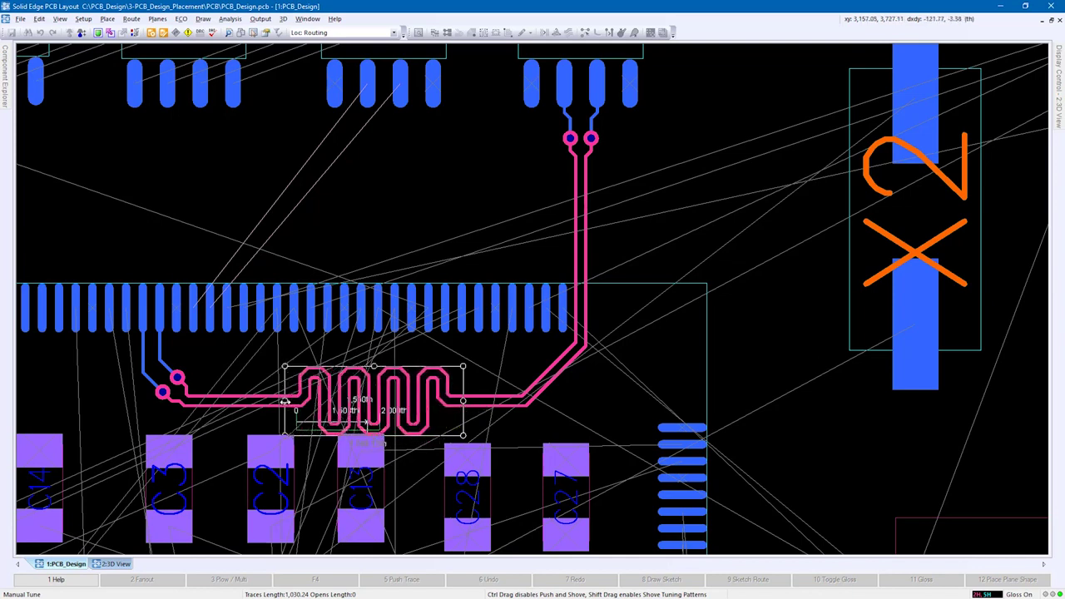
drag(372, 366, 552, 379)
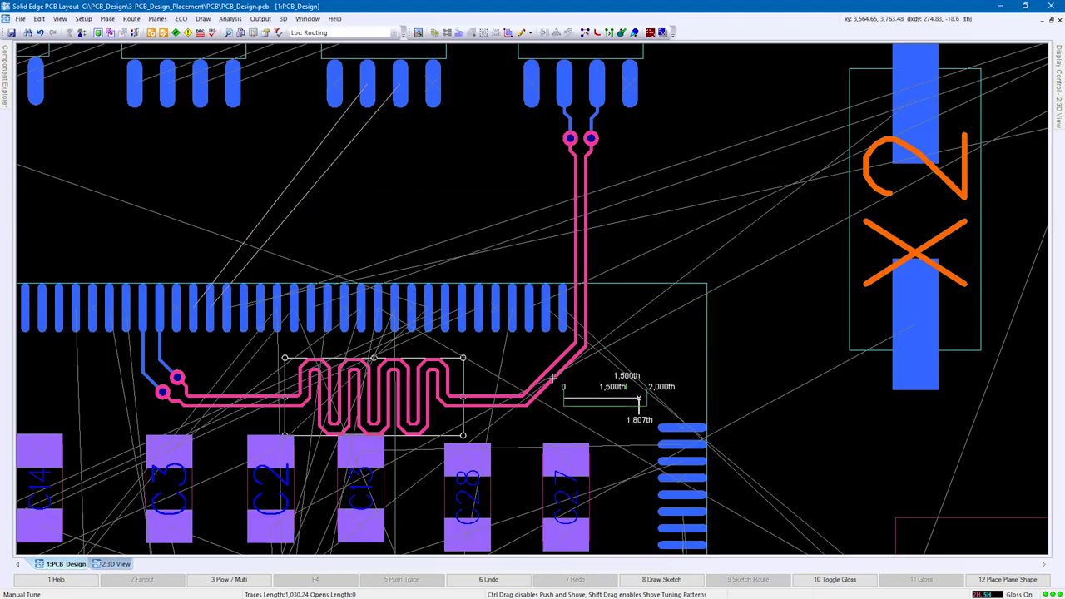